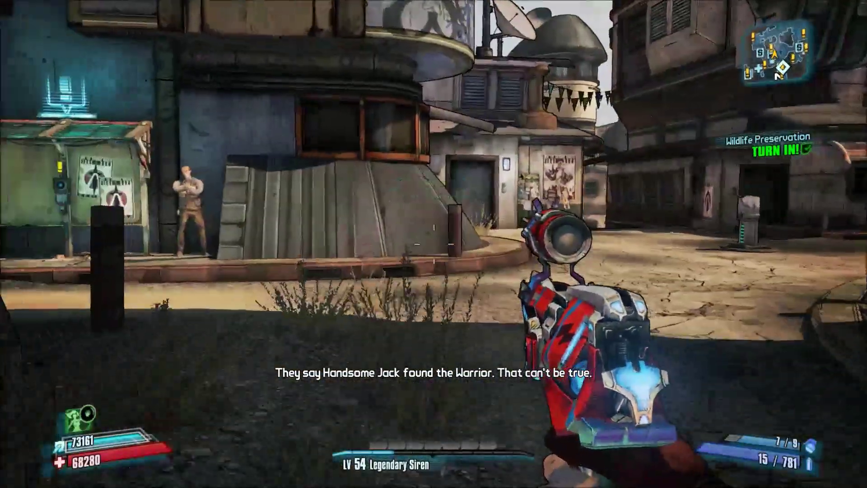
Check the equipped weapons in Borderlands 2's inventory, then switch out to the Windows desktop.
key(i)
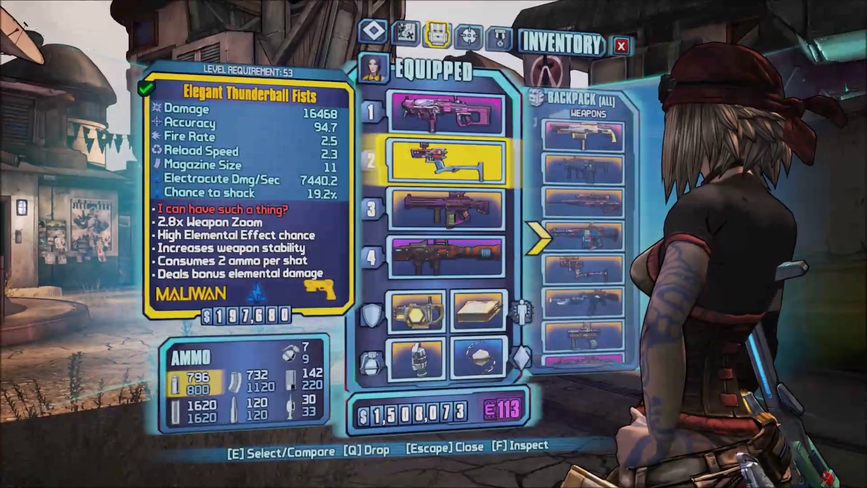
key(alt+Tab)
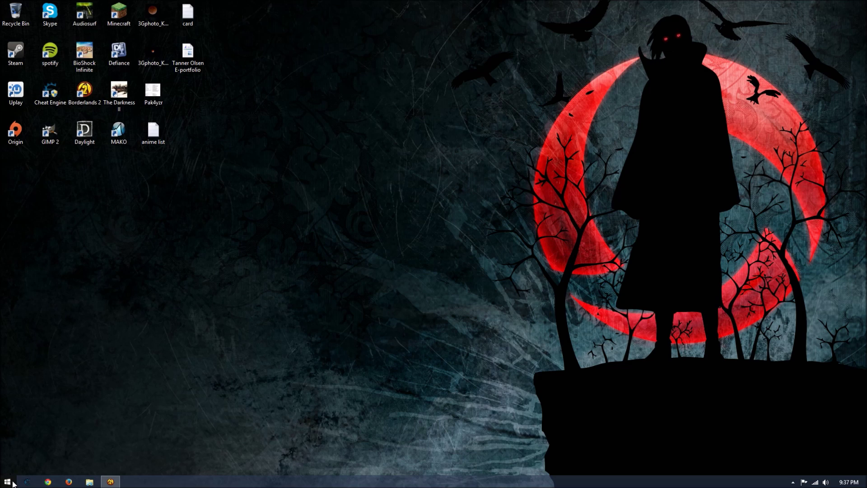
Open This PC, restore it to a smaller window lower down, close it, then bring up Start.
click(89, 482)
drag(354, 16, 395, 110)
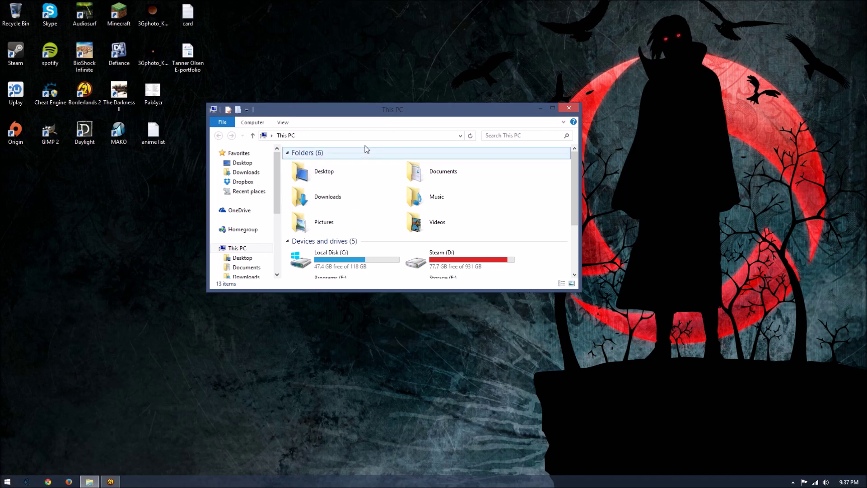
drag(368, 113, 354, 163)
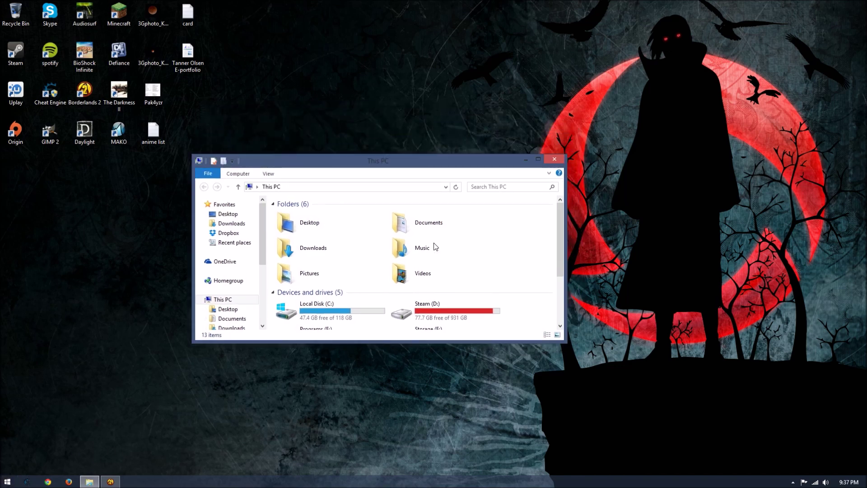
click(553, 159)
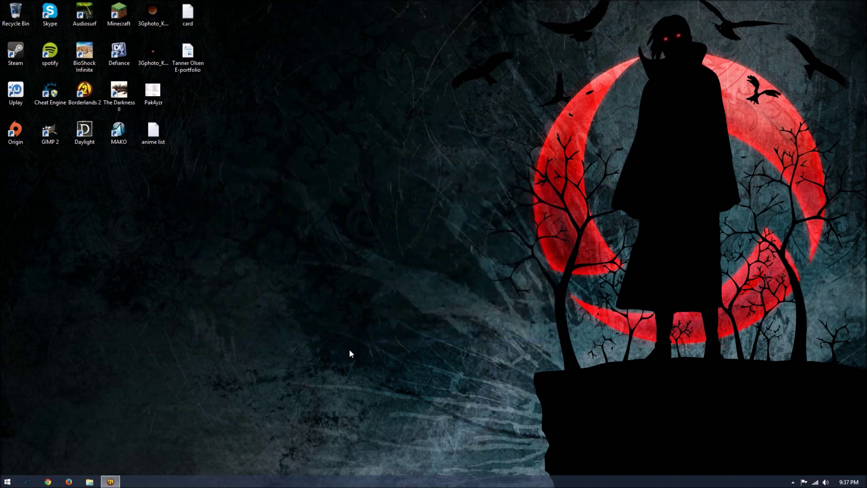
click(8, 482)
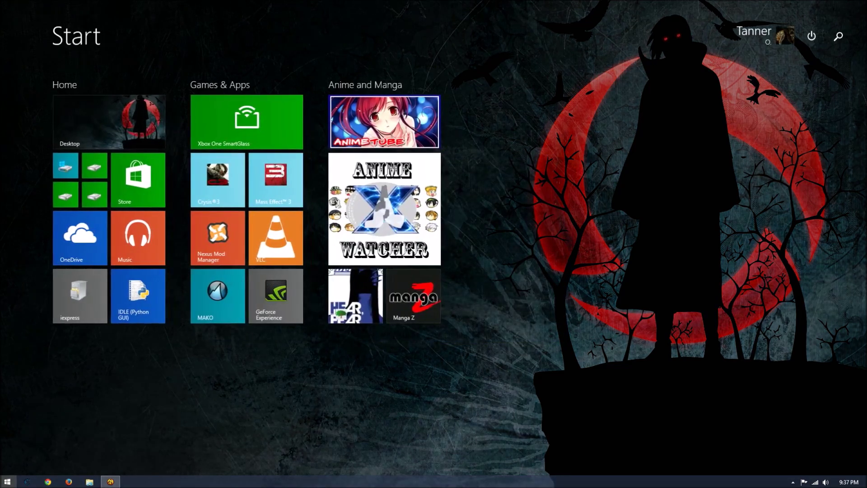
Search Start for 'user' and open 'Add, delete, and manage other user accounts'.
key(super)
click(13, 482)
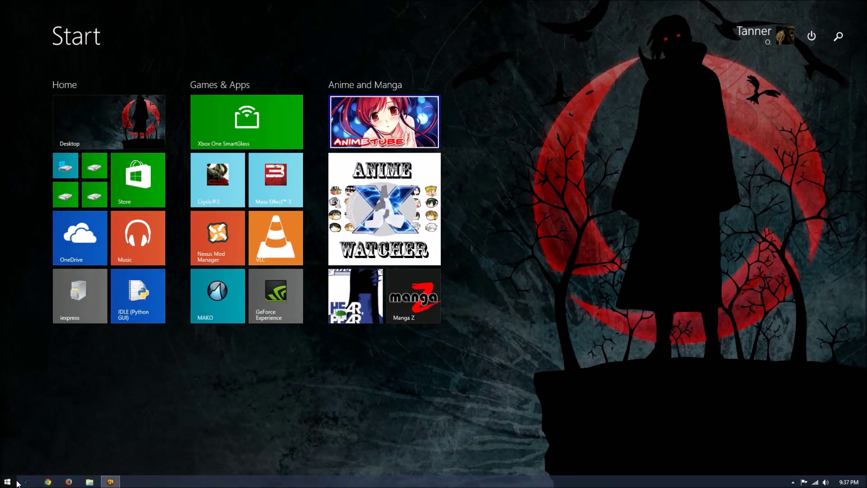
text(user)
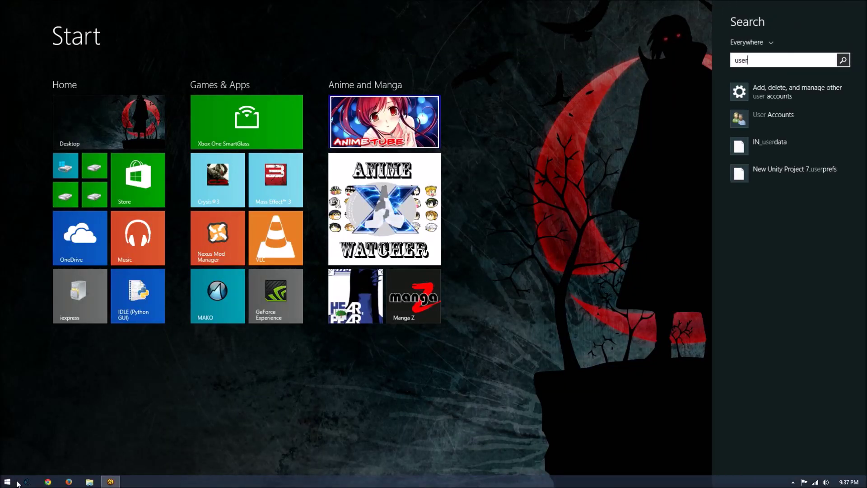
click(794, 90)
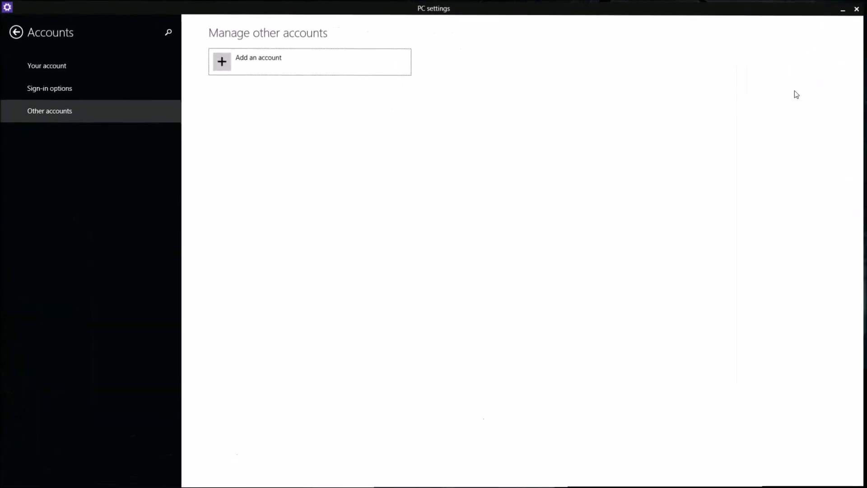
Add a passwordless local account with a new user name, without using a Microsoft account.
click(297, 70)
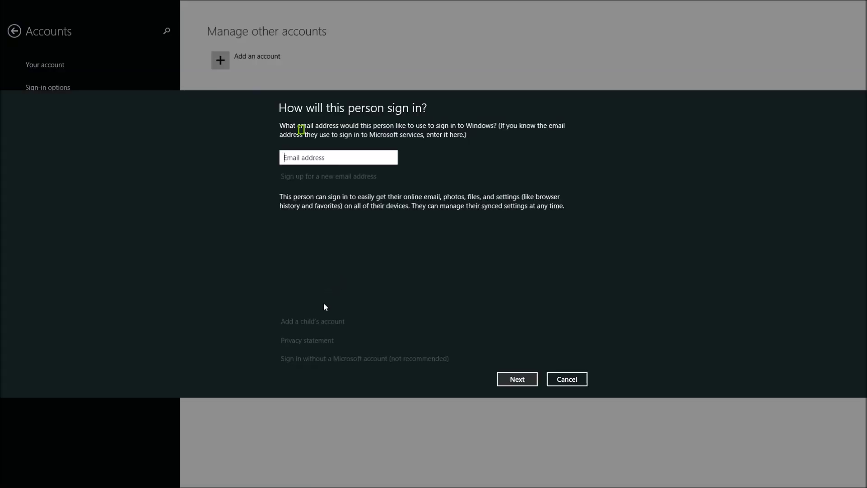
click(307, 359)
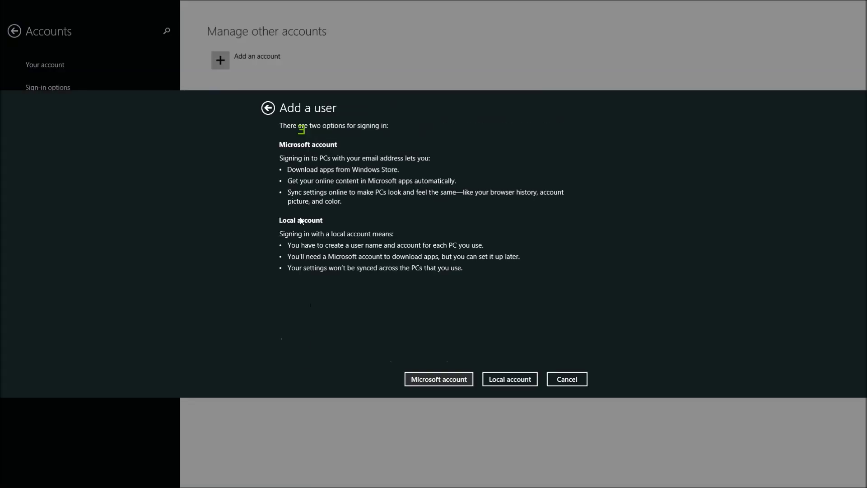
click(500, 379)
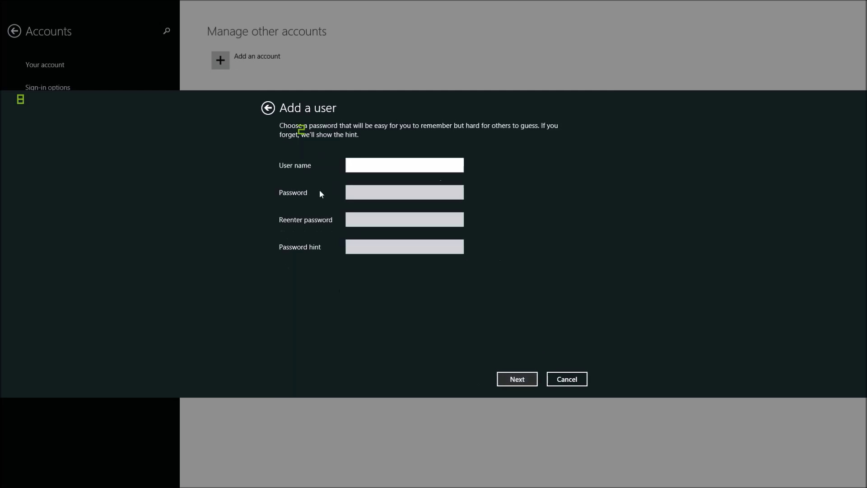
text(borderlandsnoob)
click(403, 247)
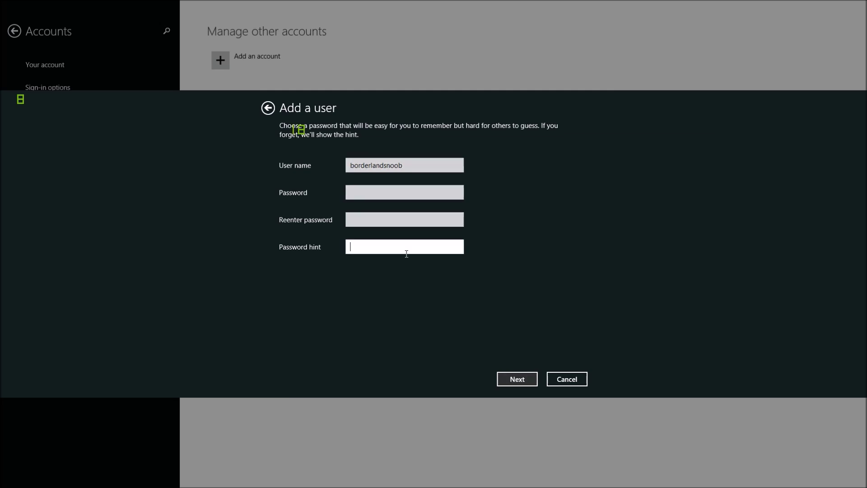
click(521, 382)
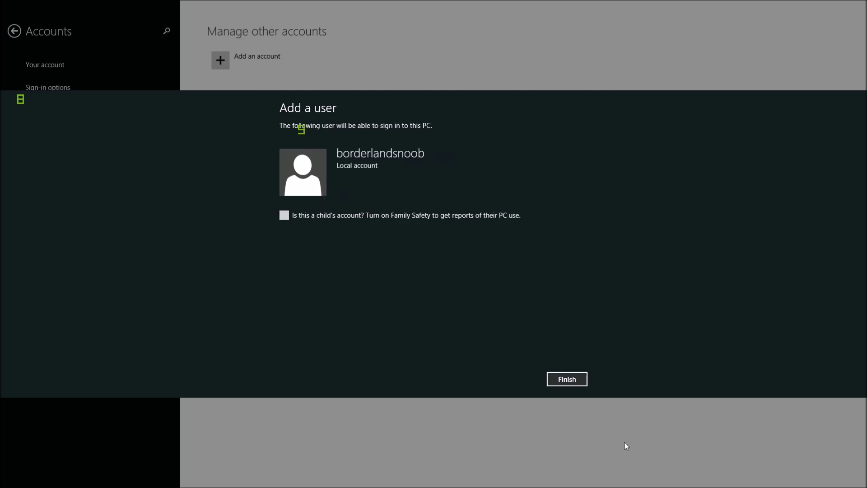
click(567, 379)
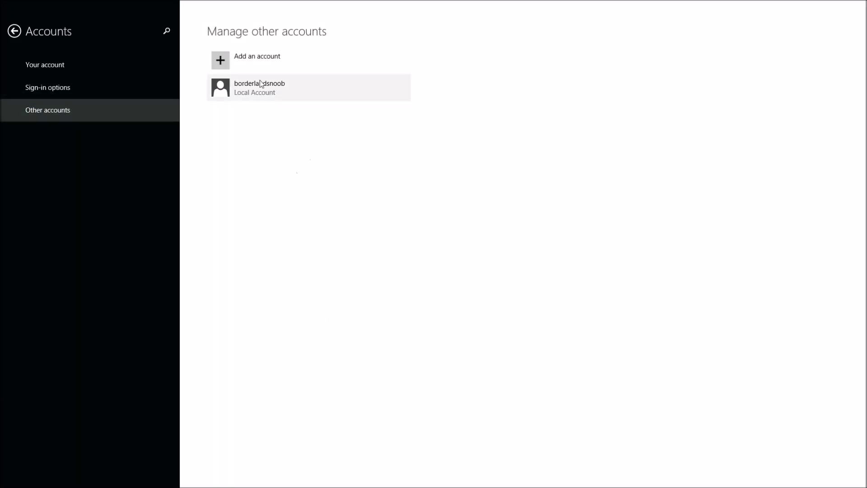
Close PC settings, switch over to the new account, and bring up its Start screen.
mouse_move(186, 4)
drag(187, 4, 391, 462)
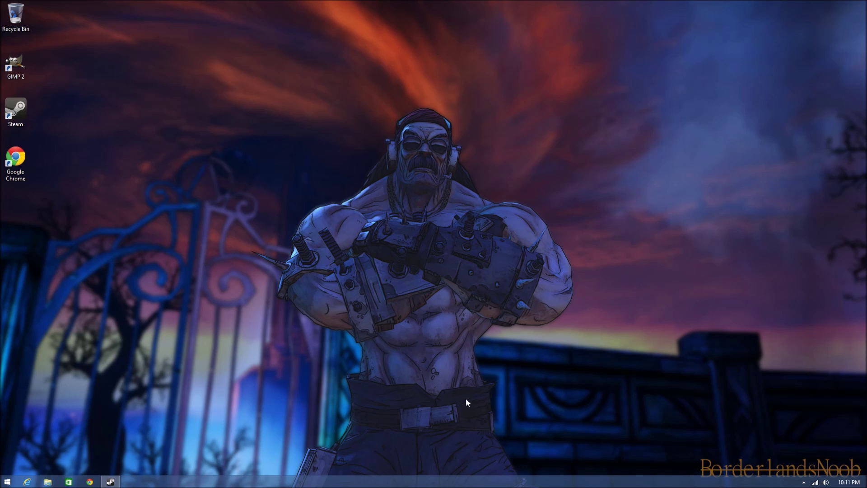
drag(686, 455, 866, 476)
key(super)
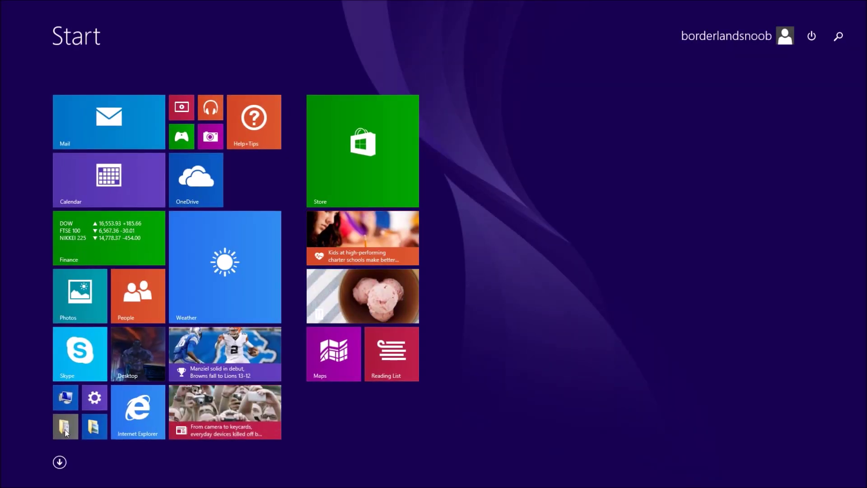
Search Start for 'hidden' and open the 'Show hidden files and folders' setting.
text(hidden)
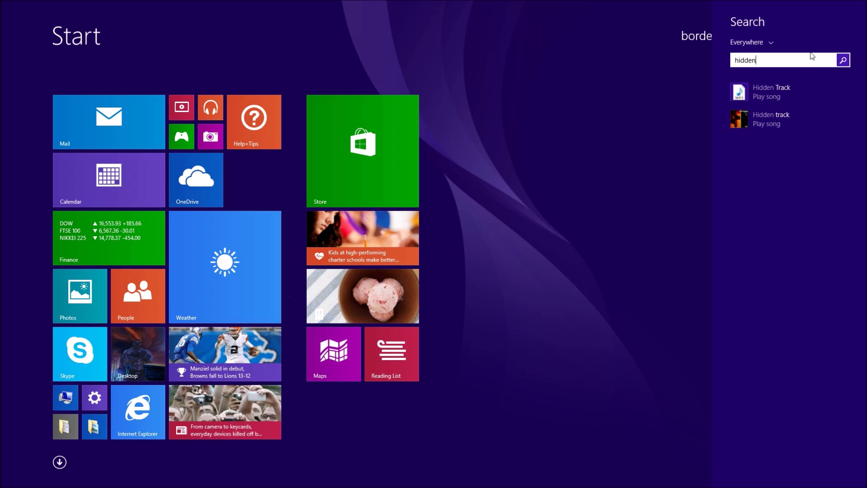
key(ctrl+a)
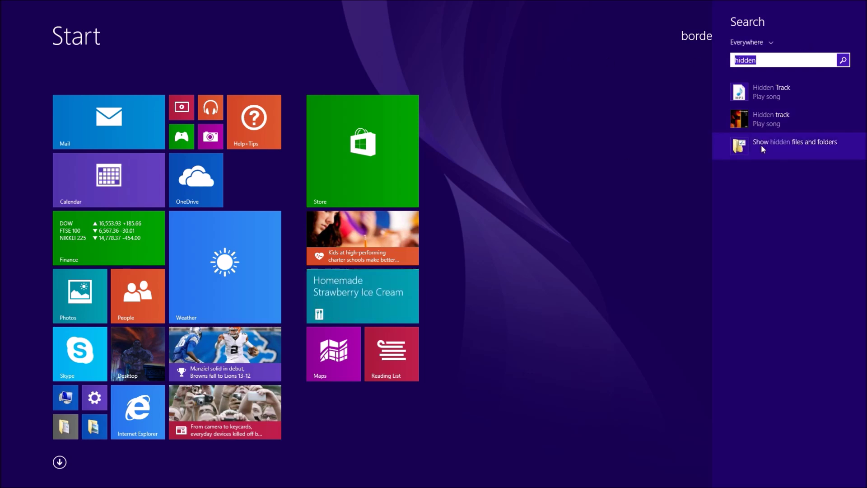
click(762, 147)
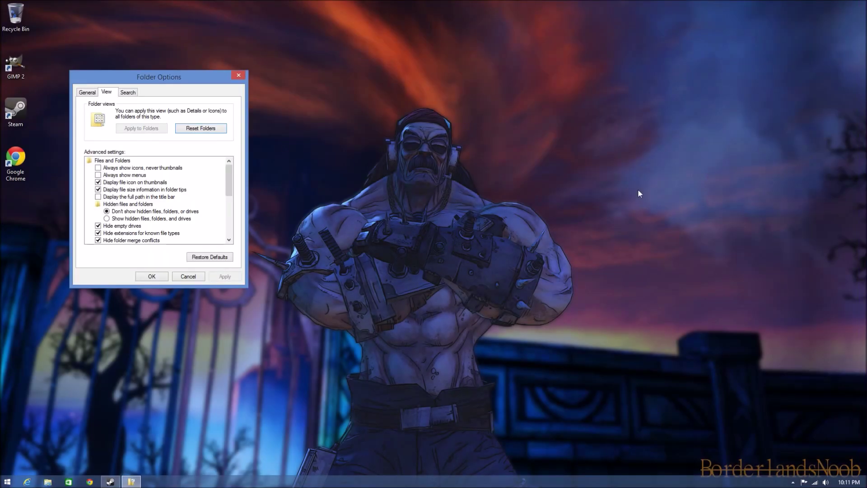
Set Folder Options to show hidden files, folders, and drives, apply it, and close the dialog.
click(120, 219)
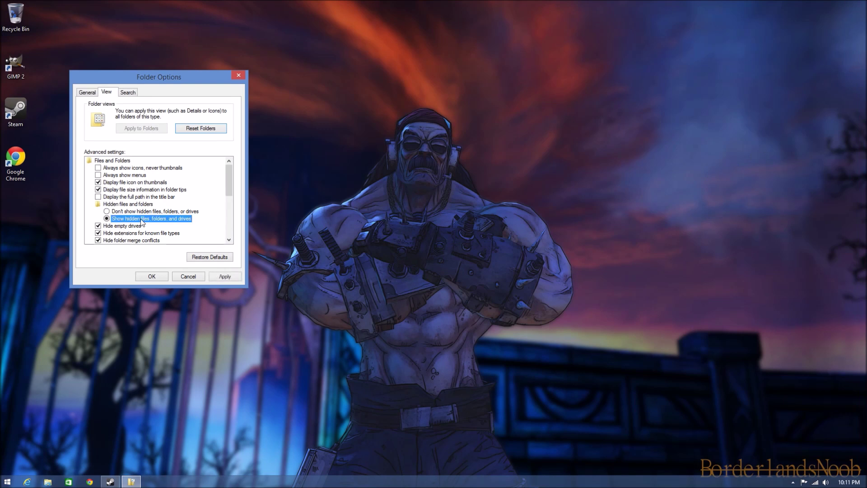
click(224, 276)
click(155, 277)
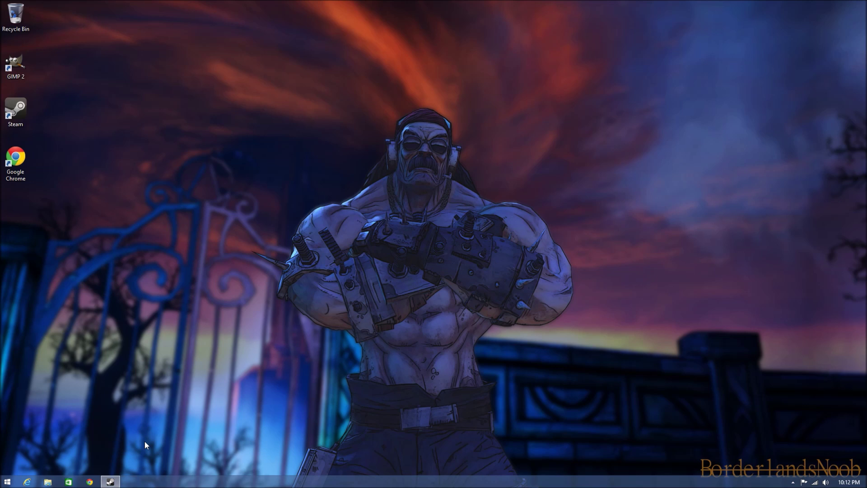
key(super+e)
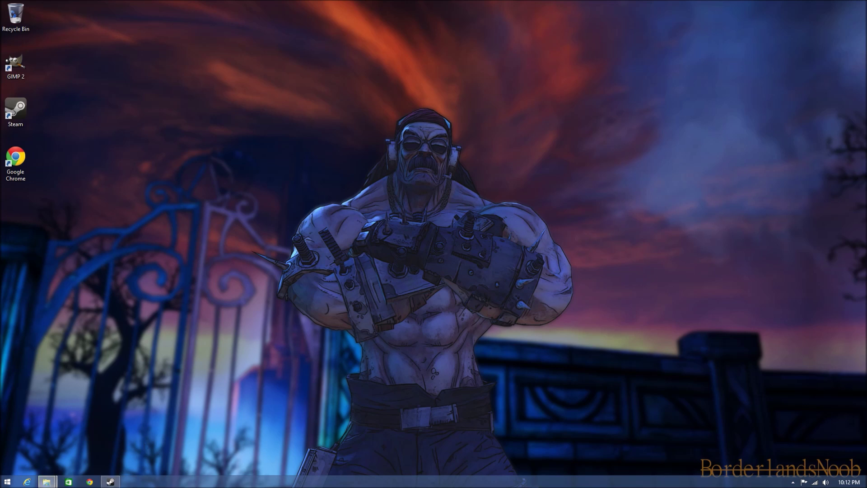
Open a second This PC window and snap the two windows to the left and right halves.
key(super+e)
key(super+Right)
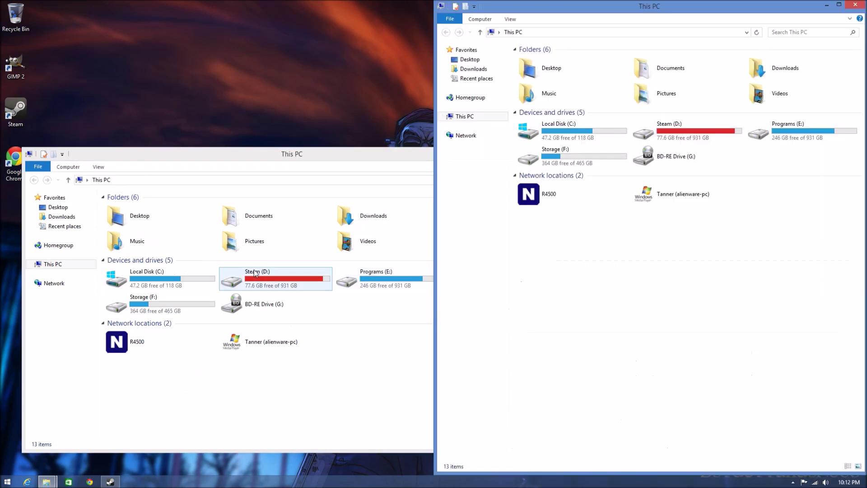
click(333, 164)
key(super+Left)
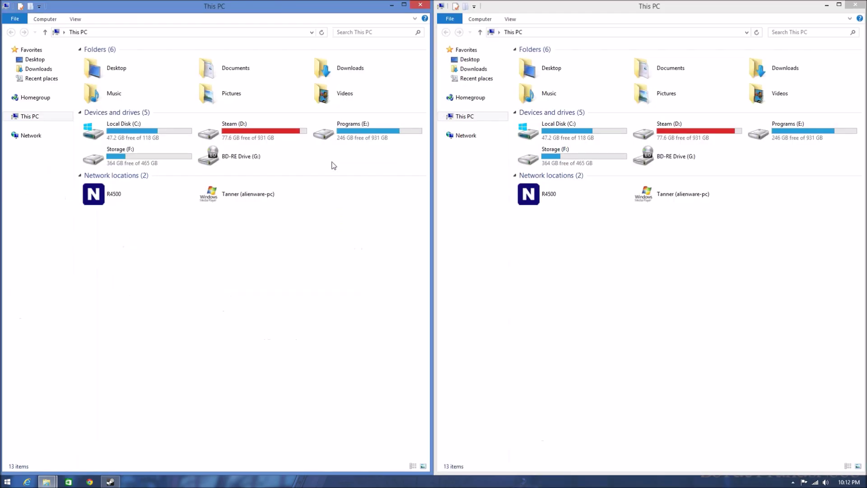
click(687, 7)
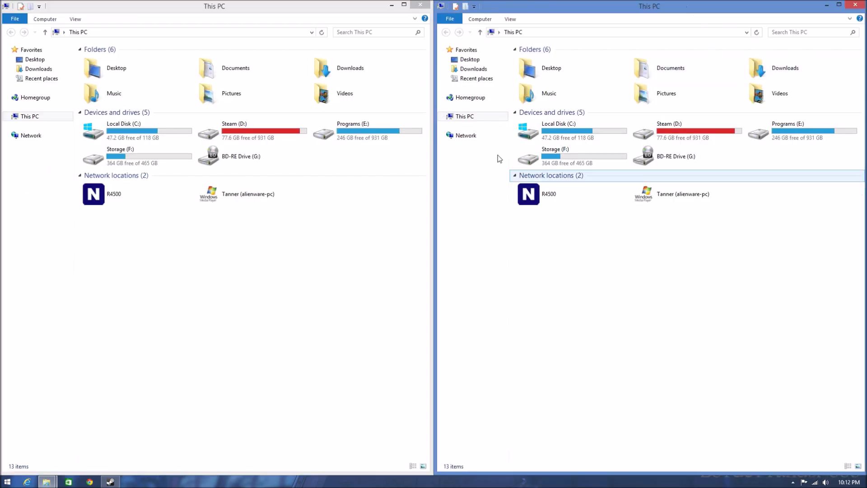
drag(595, 13, 864, 81)
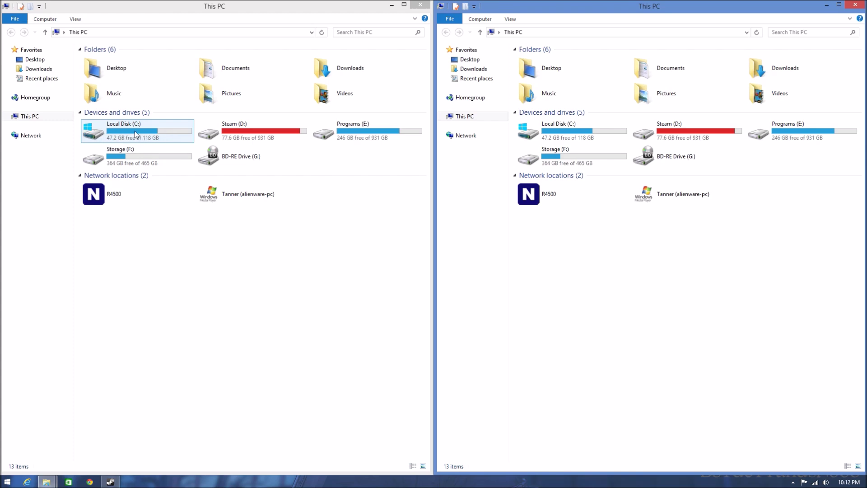
In both windows, go into Local Disk (C:) > Users and open the new and original accounts' folders.
double_click(153, 132)
double_click(576, 136)
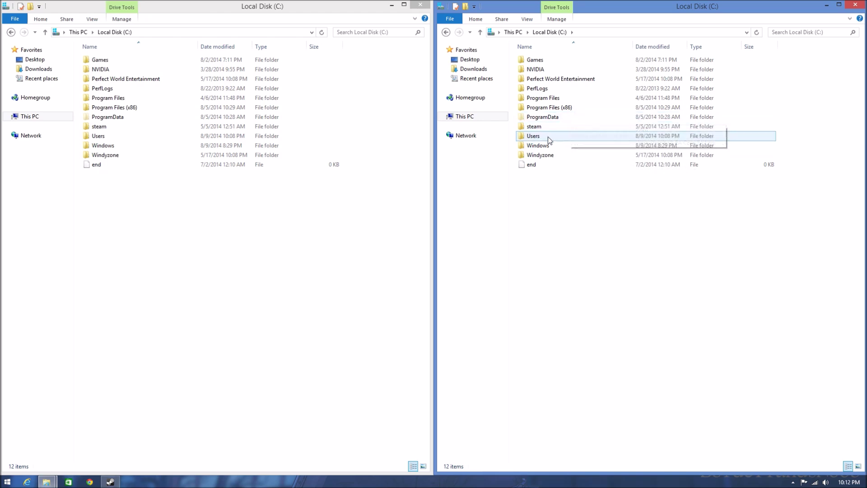
double_click(549, 136)
double_click(152, 137)
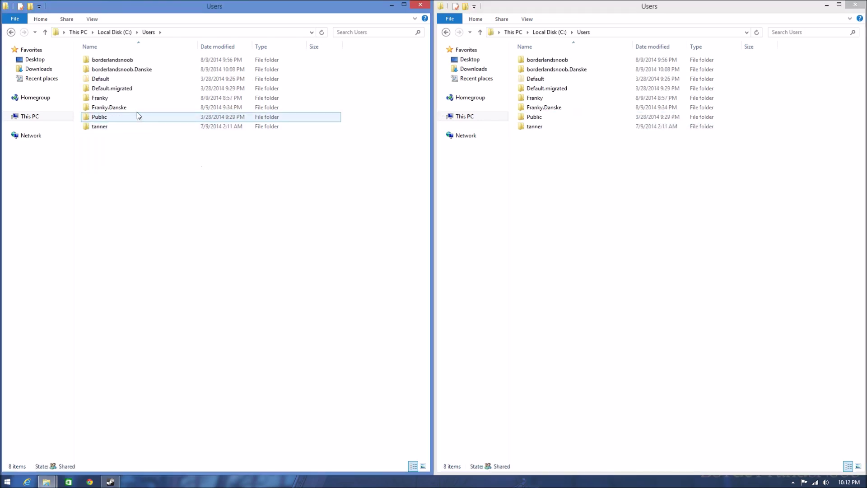
double_click(132, 71)
click(11, 32)
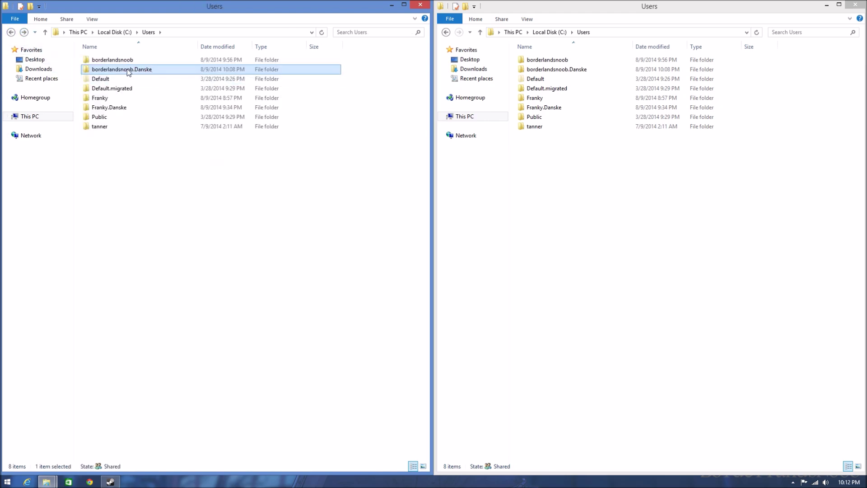
double_click(130, 71)
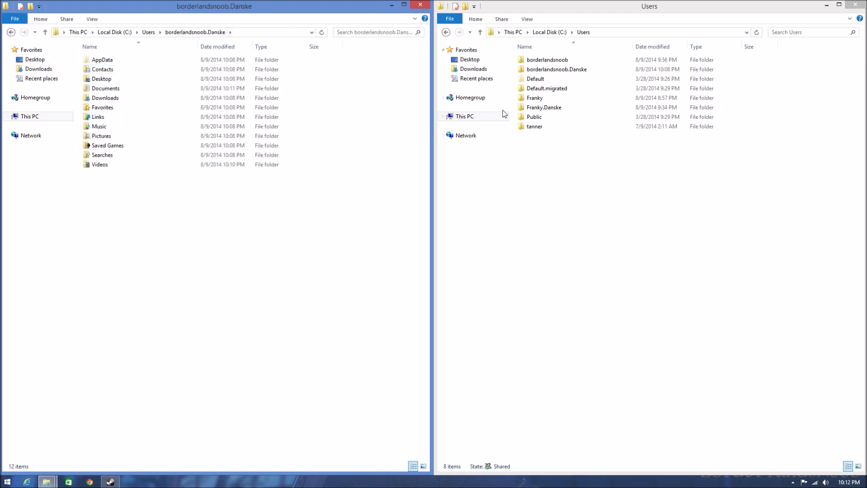
double_click(535, 126)
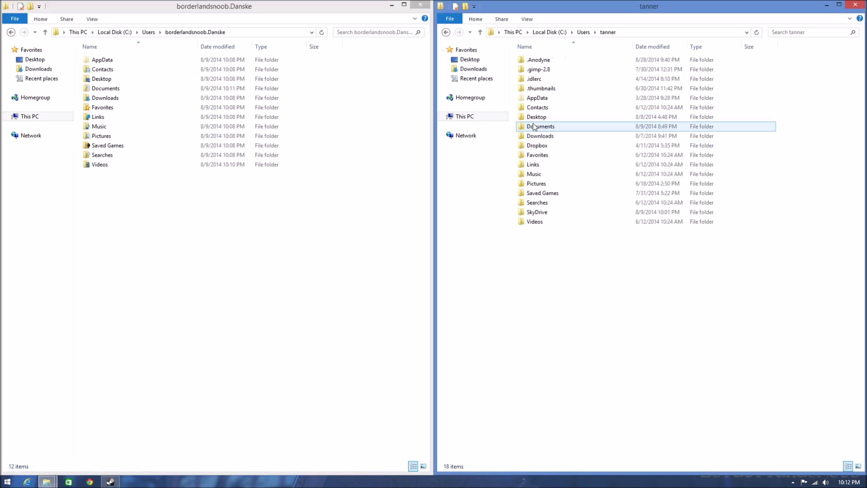
Open AppData > Local in both accounts, granting permanent access to the Local folder.
double_click(131, 63)
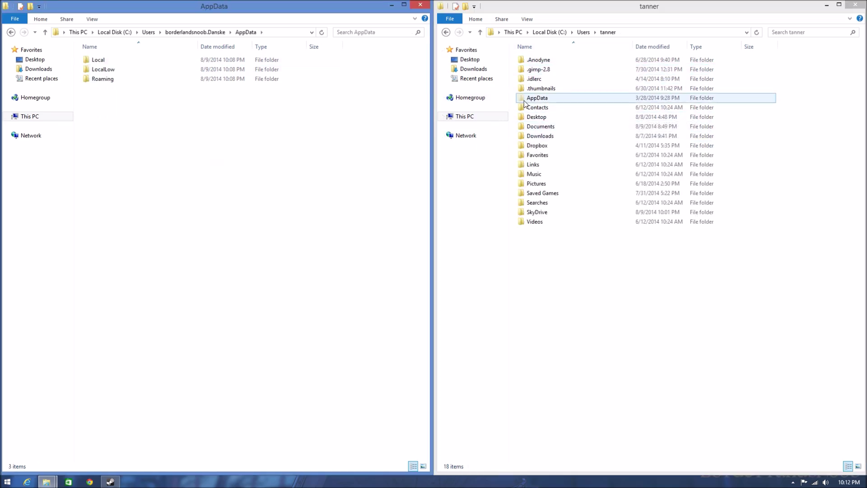
double_click(525, 103)
double_click(194, 62)
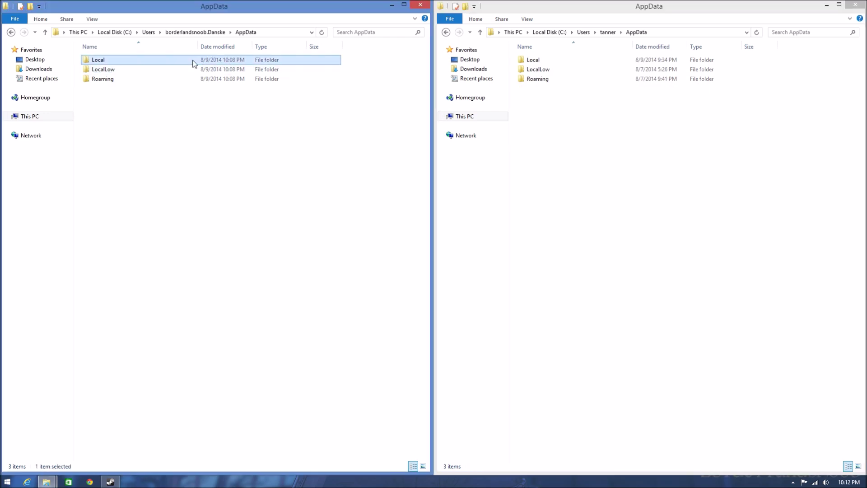
double_click(598, 65)
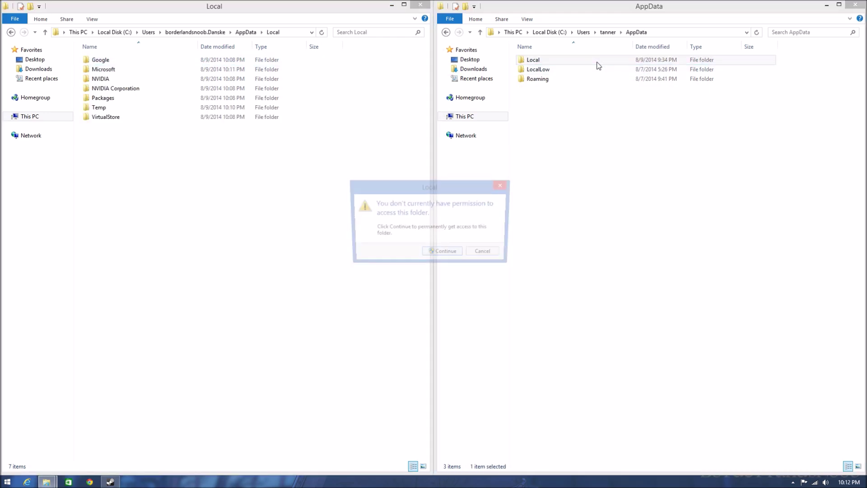
click(445, 254)
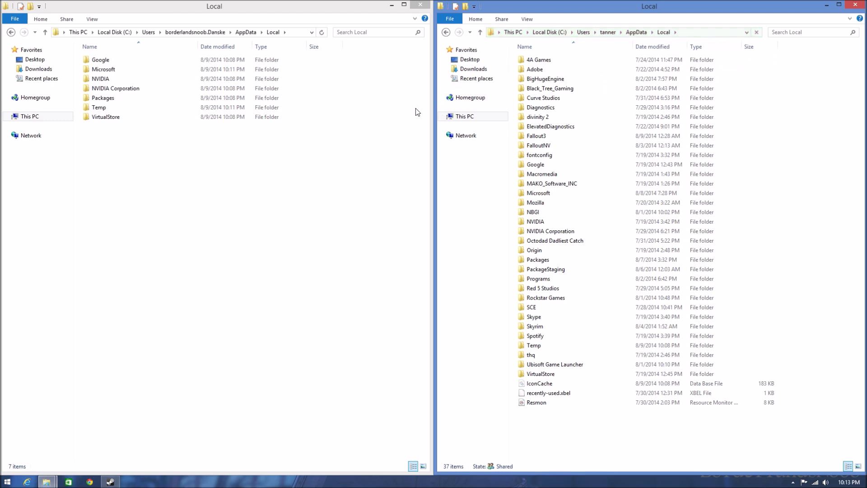
Continue through Microsoft > Windows into each account's WinX folder.
double_click(148, 69)
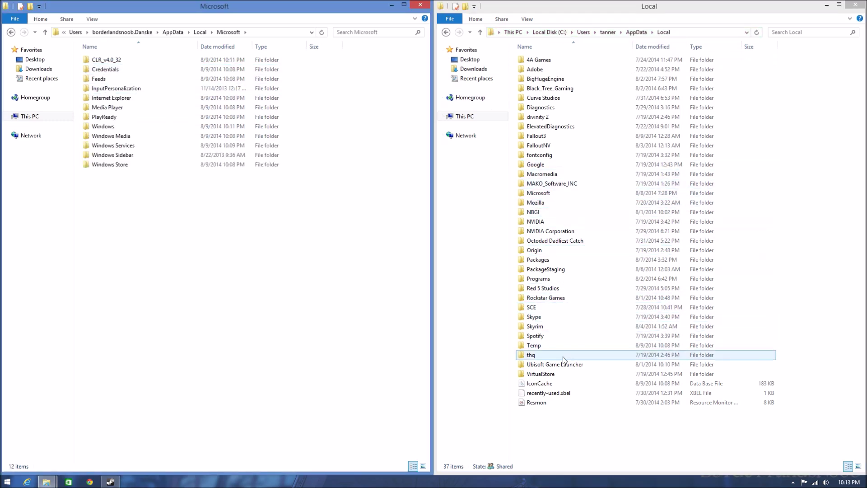
double_click(557, 201)
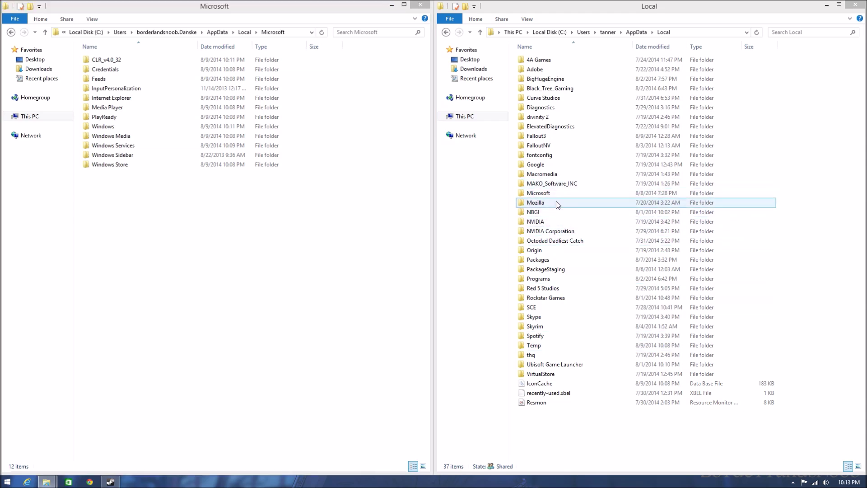
double_click(554, 193)
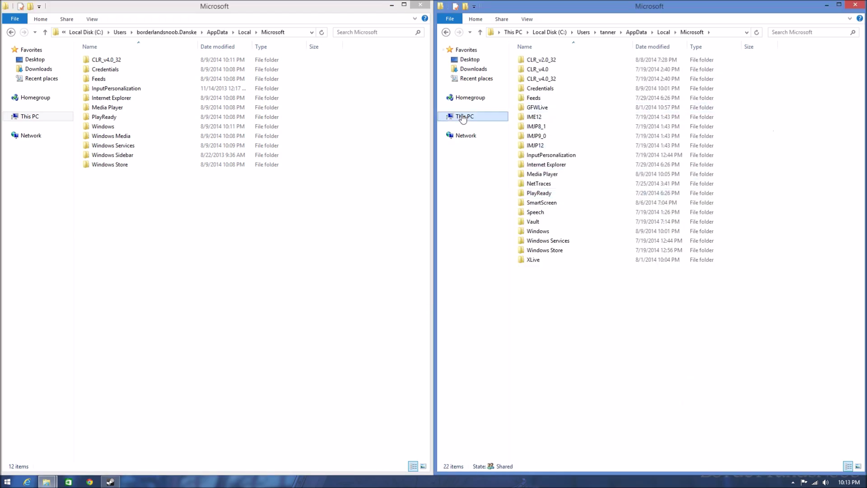
double_click(172, 127)
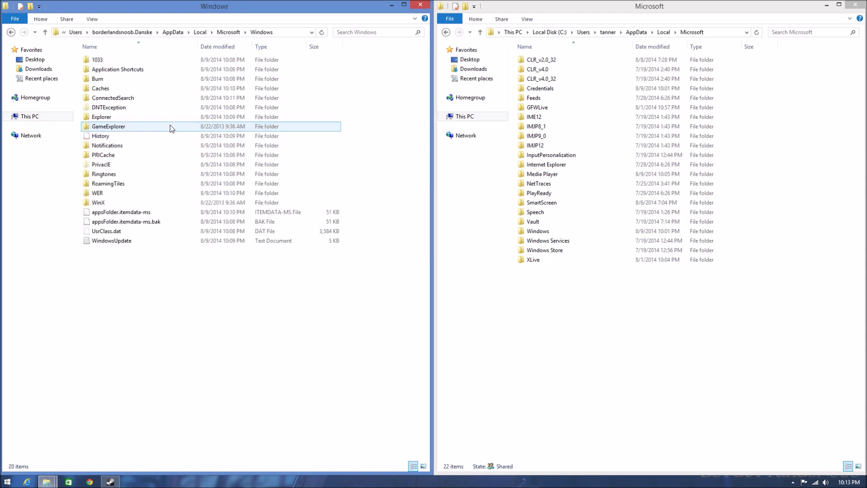
double_click(568, 232)
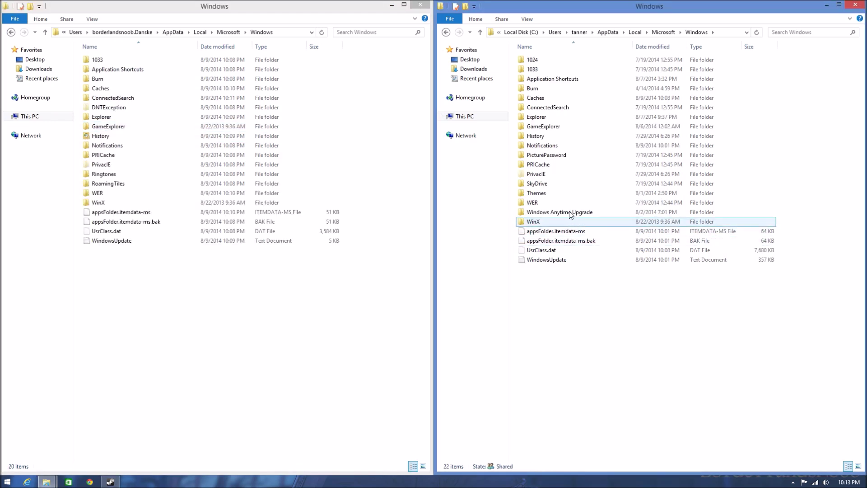
click(214, 207)
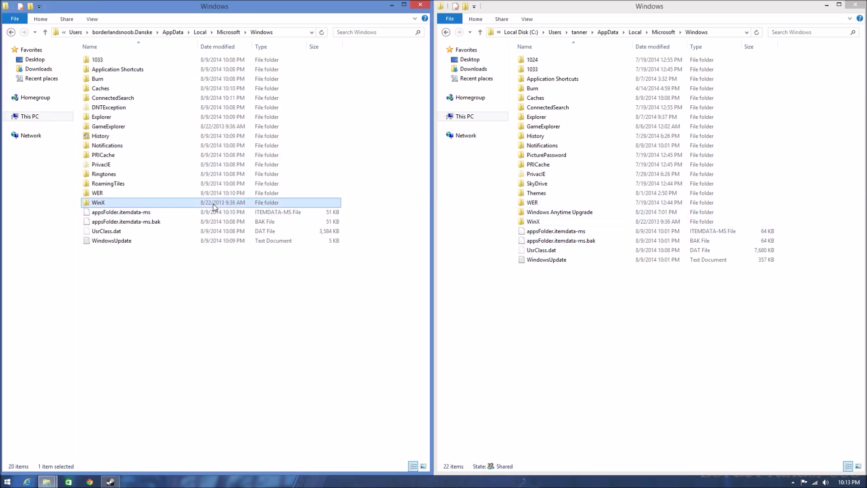
double_click(214, 207)
double_click(549, 221)
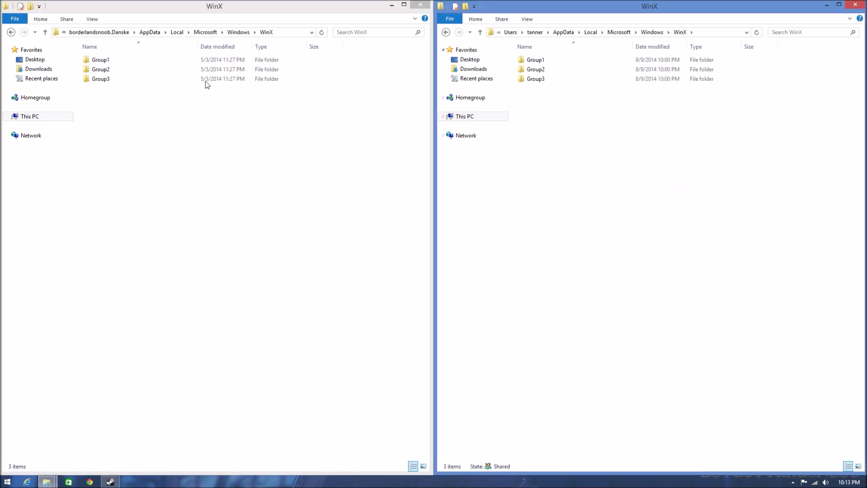
Check both WinX folders' full paths, then open the new account's Group1 to see its Desktop shortcut.
click(281, 32)
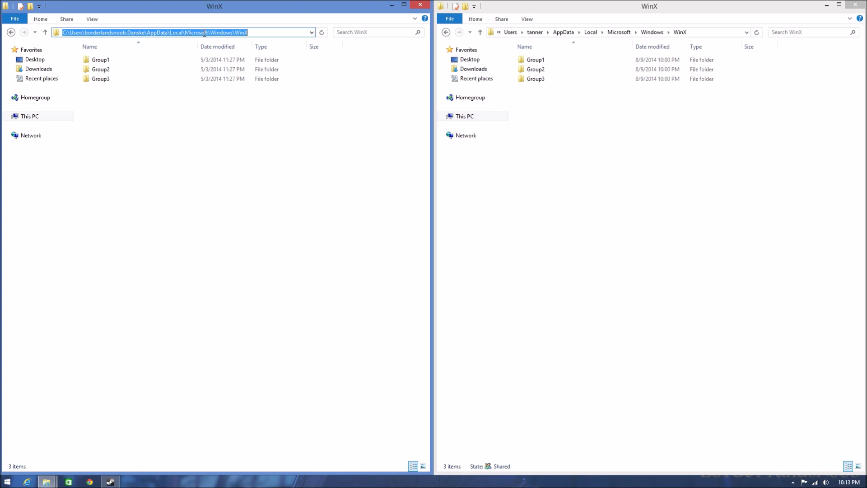
click(725, 33)
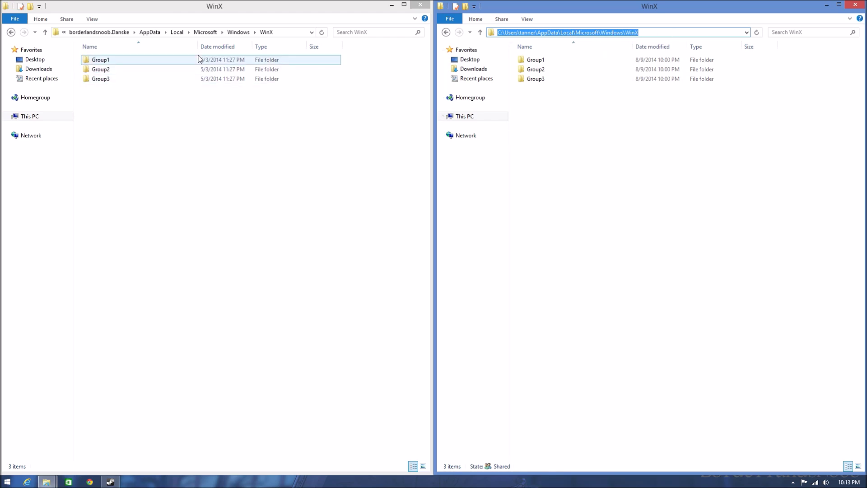
click(244, 168)
click(610, 206)
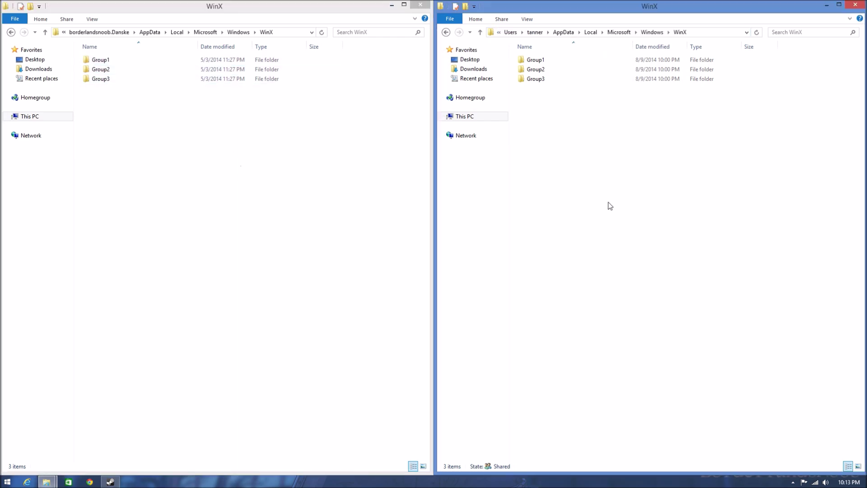
double_click(174, 60)
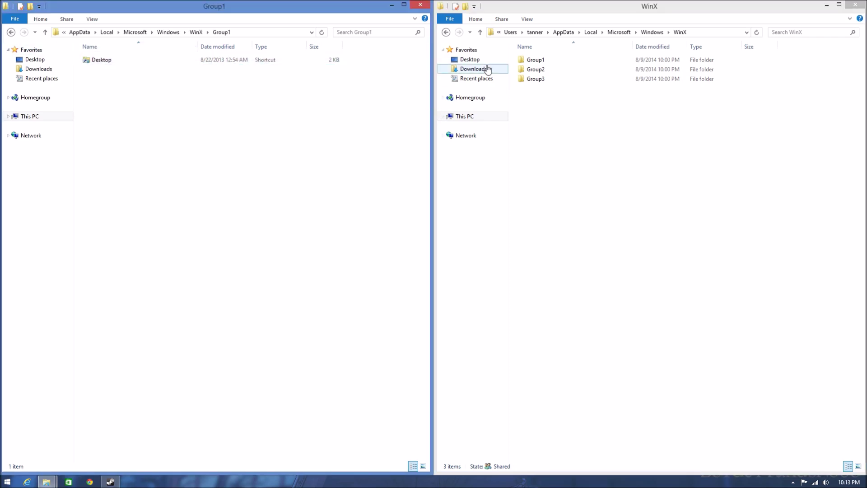
click(11, 32)
double_click(112, 69)
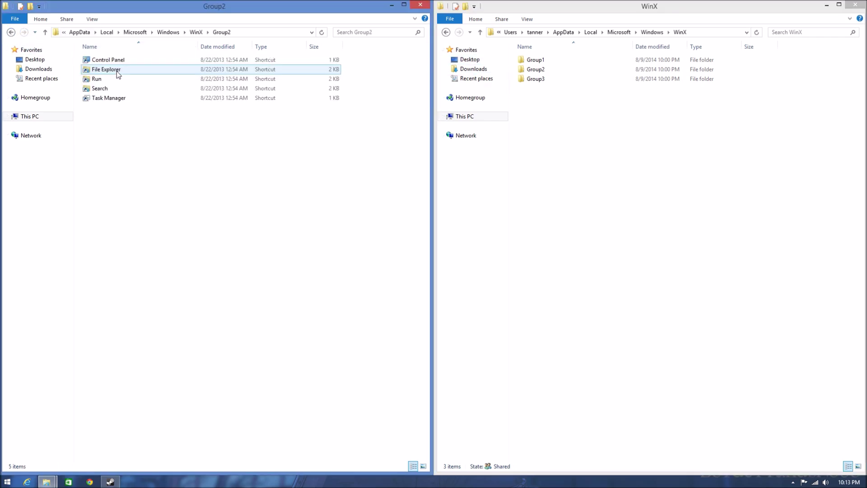
drag(130, 110, 126, 55)
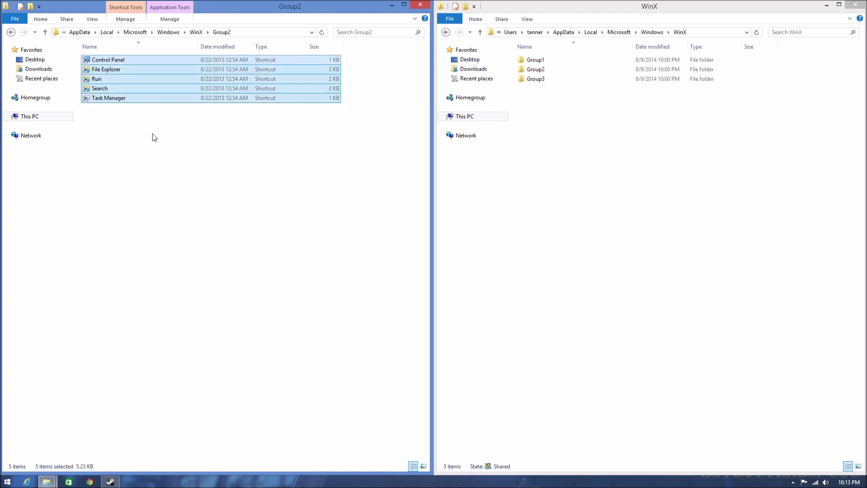
click(153, 134)
click(11, 32)
double_click(117, 79)
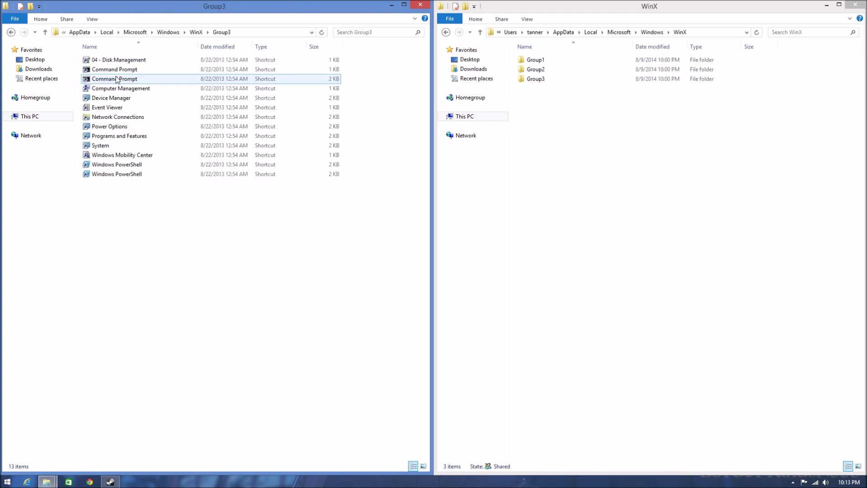
click(11, 32)
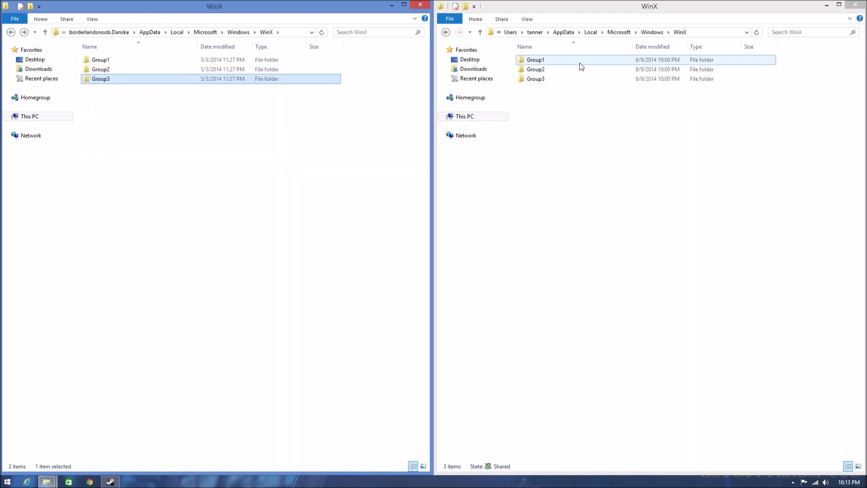
double_click(580, 63)
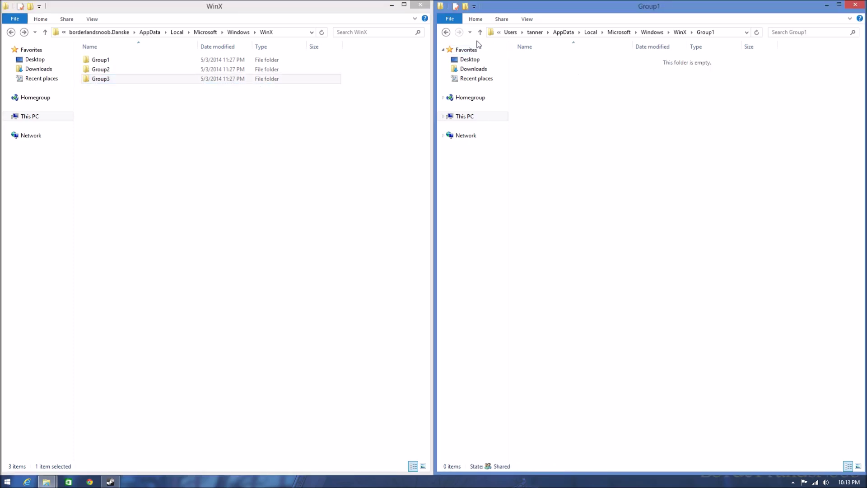
click(449, 37)
drag(615, 89, 566, 75)
click(447, 33)
drag(615, 89, 533, 69)
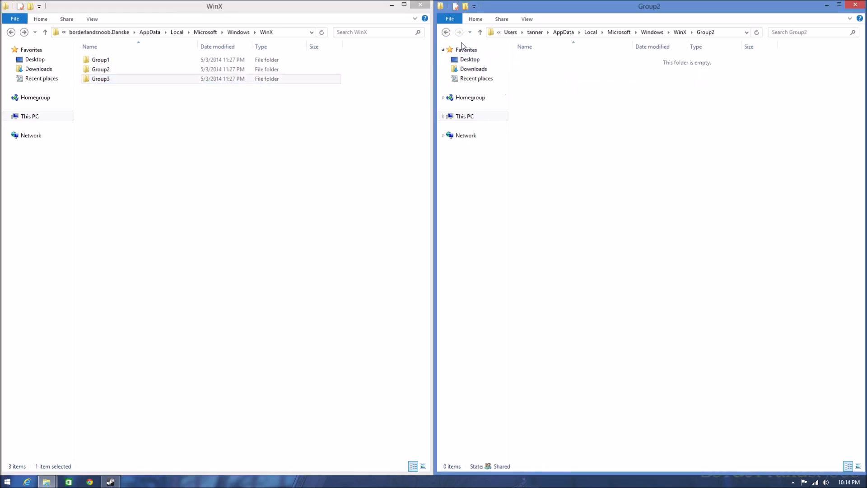
click(447, 32)
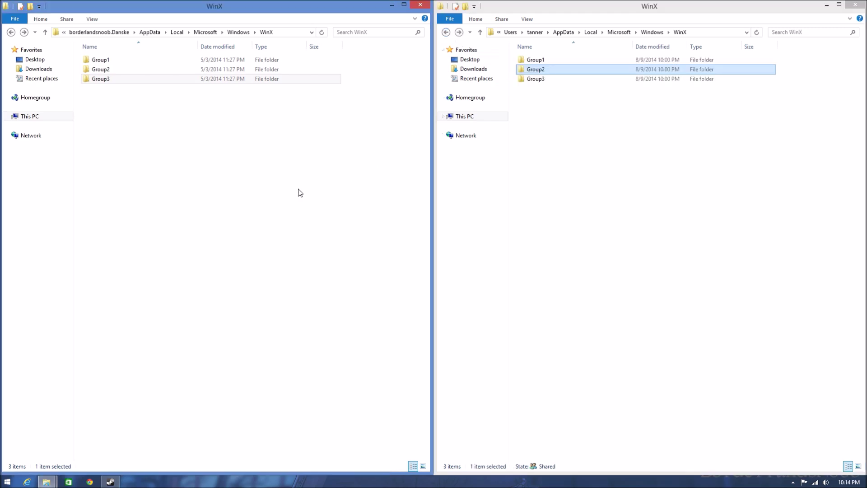
Copy Group1, Group2 and Group3 into the target WinX folder and check Group1's Desktop shortcut.
drag(299, 193, 143, 52)
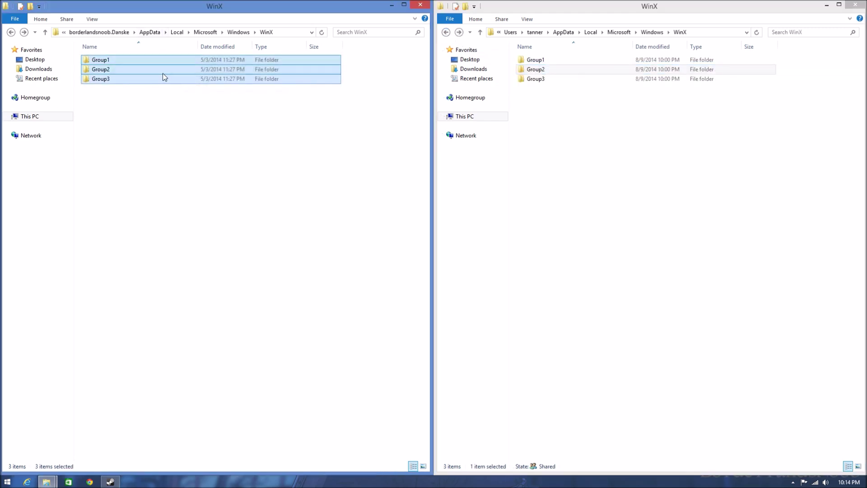
drag(162, 70, 682, 154)
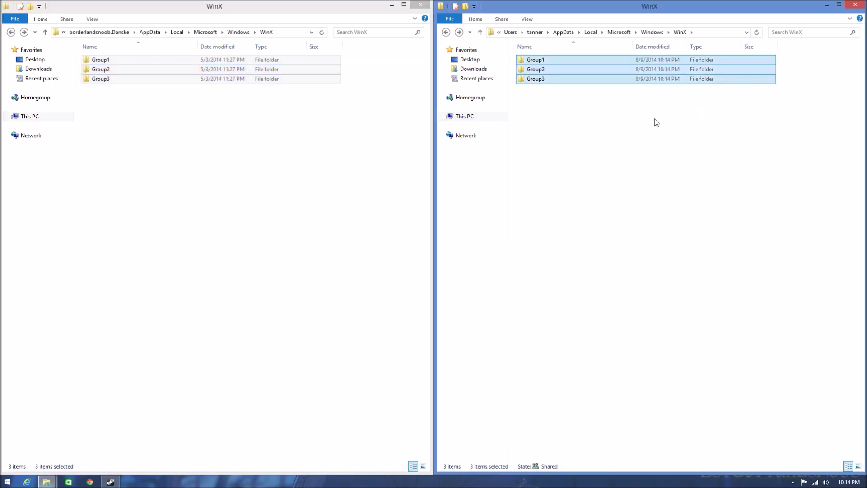
double_click(567, 59)
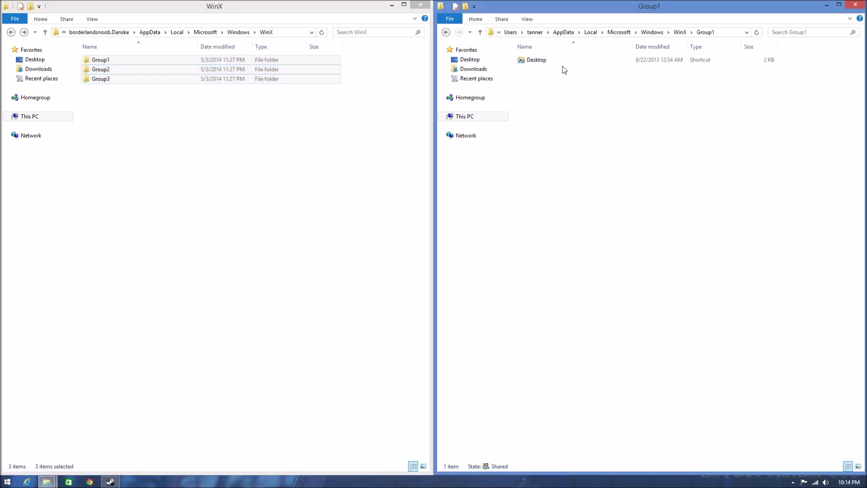
key(BackSpace)
Check the copied Group2 and Group3 folders, then close the source WinX window.
double_click(565, 69)
key(BackSpace)
click(569, 78)
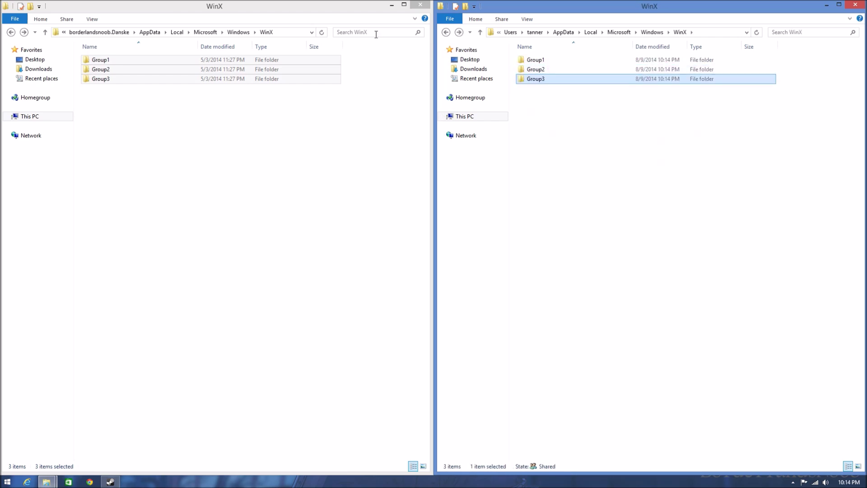
click(421, 7)
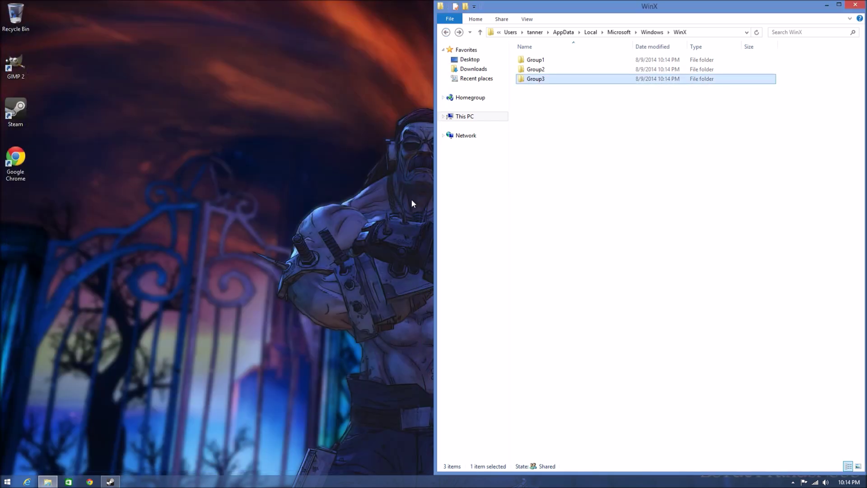
Confirm the Start right-click menu works again and sign out via Shut down or sign out > Sign out.
right_click(7, 481)
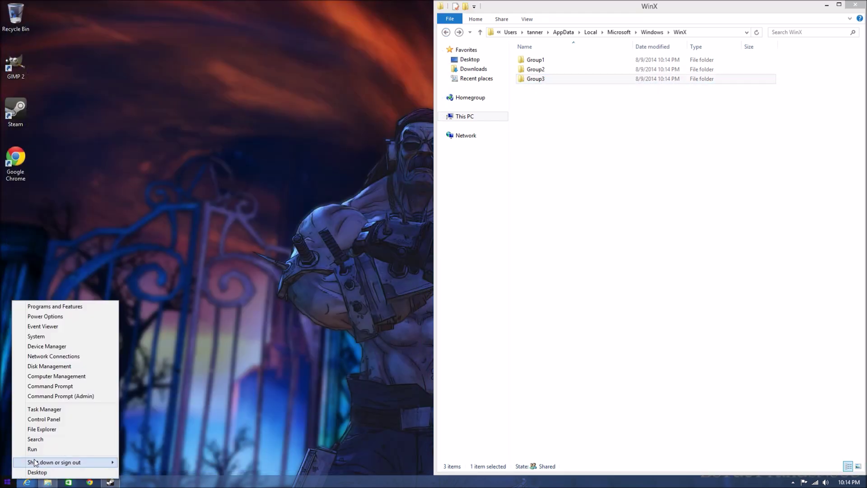
mouse_move(54, 462)
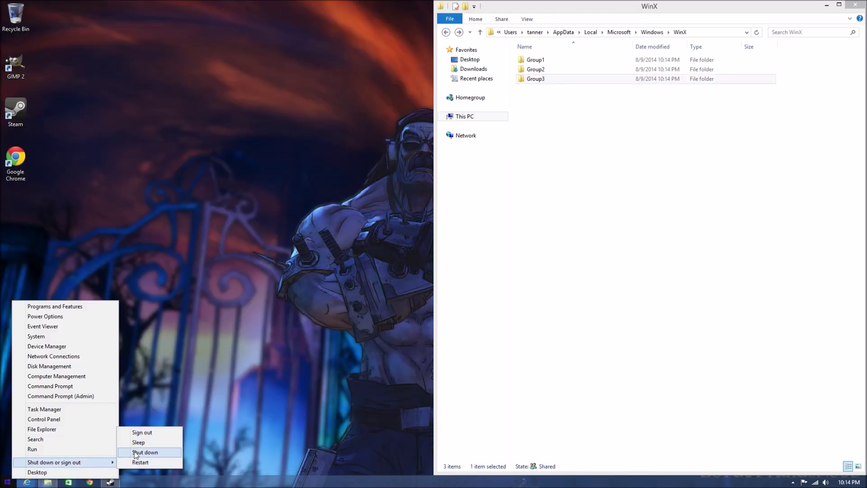
click(151, 432)
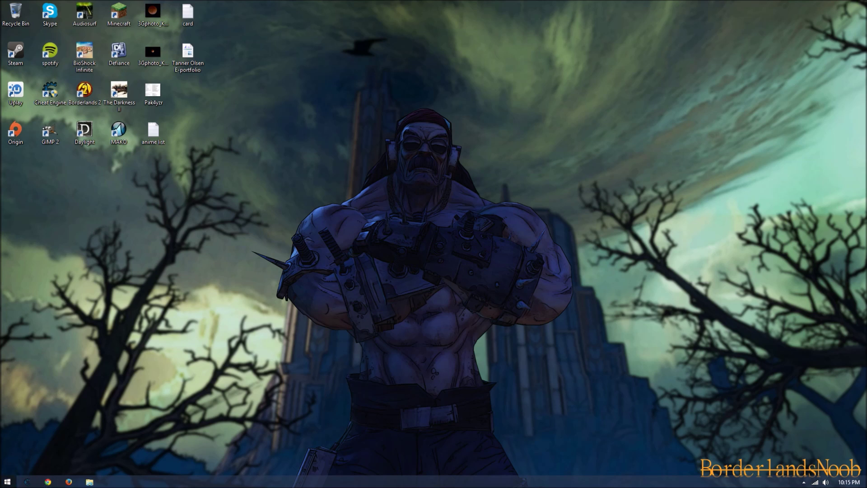
right_click(8, 482)
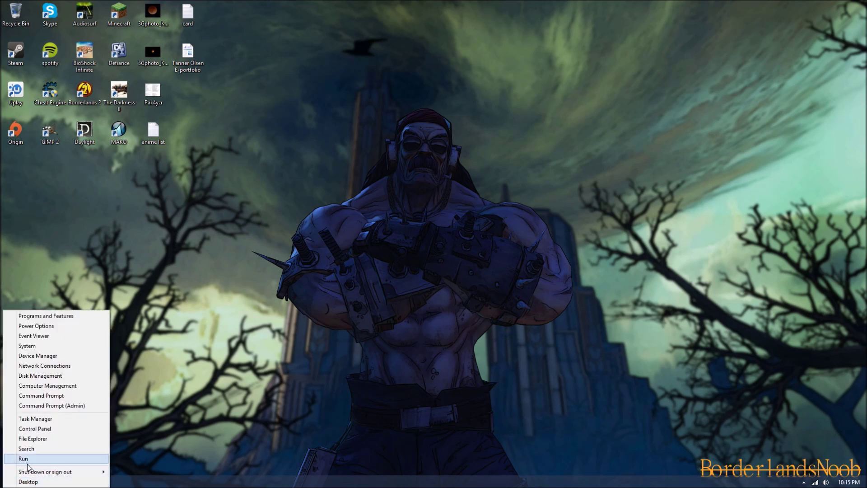
mouse_move(33, 473)
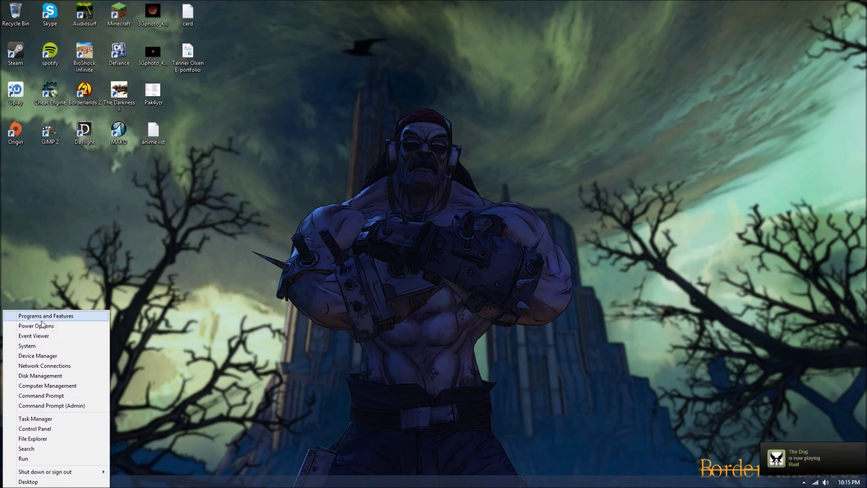
click(239, 399)
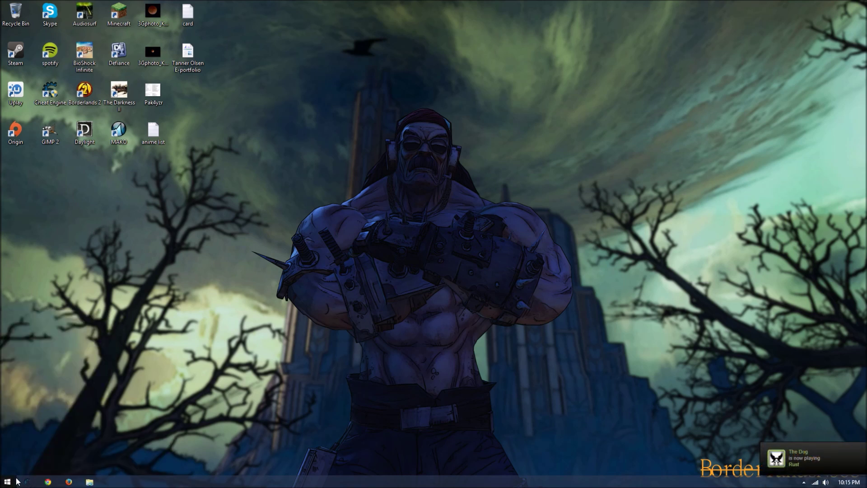
key(super+x)
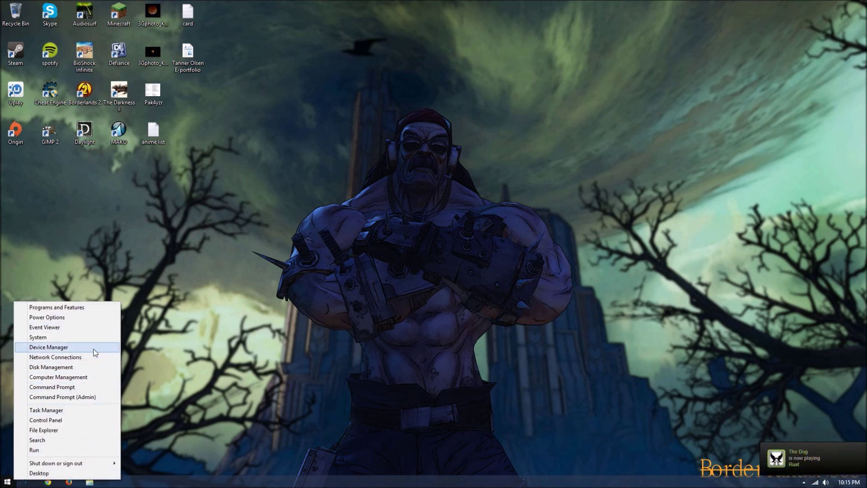
click(211, 351)
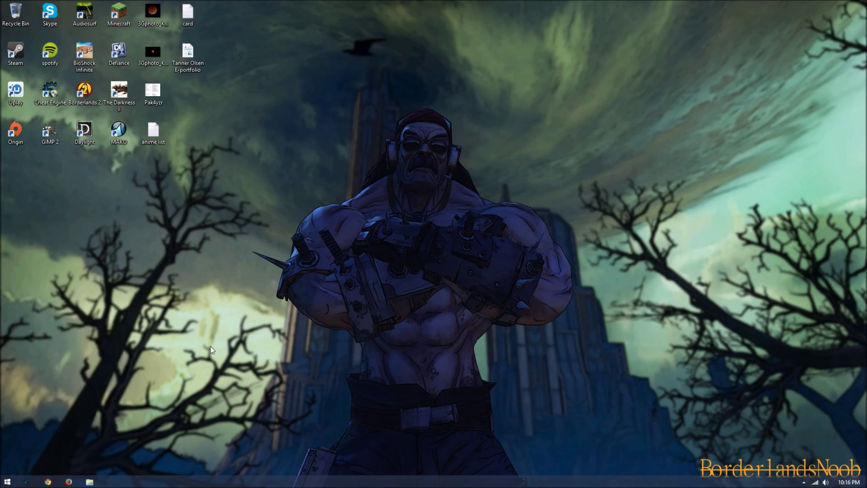